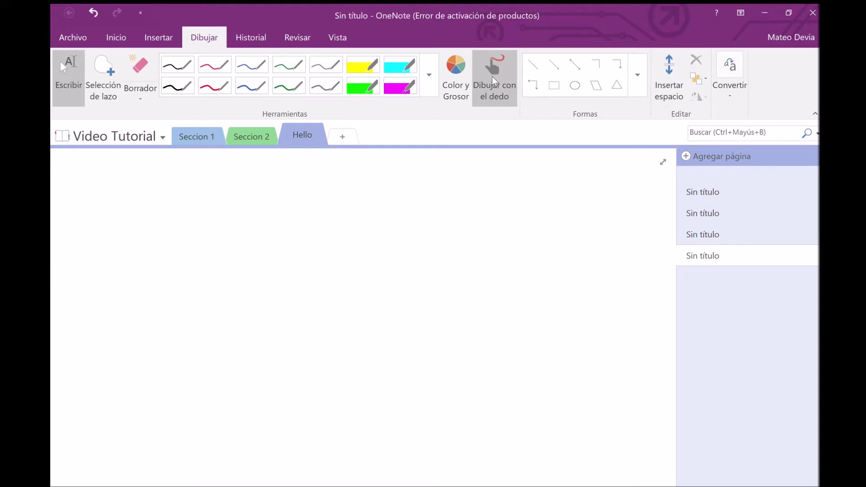
# Step: Turn on Lasso Select on the Draw tab to select handwritten ink
pyautogui.click(102, 77)
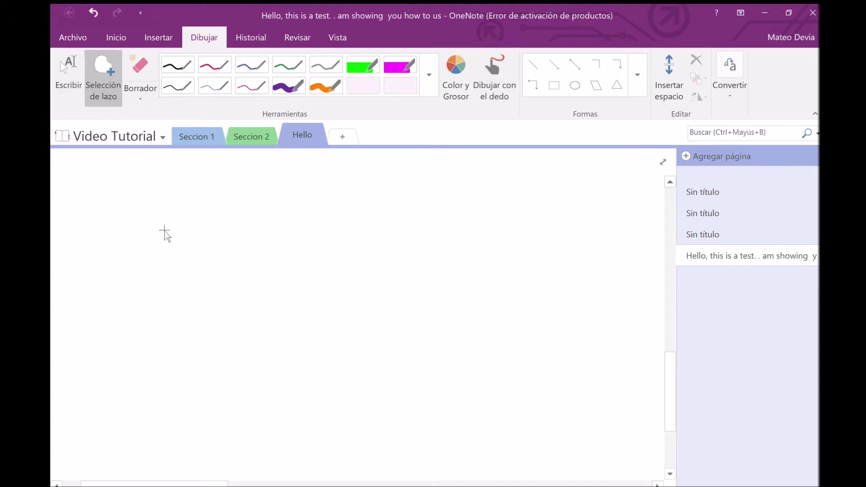
# Step: Lasso the words 'enjoying the video!' and move them right to open a gap
pyautogui.scroll(-5, 211, 266)
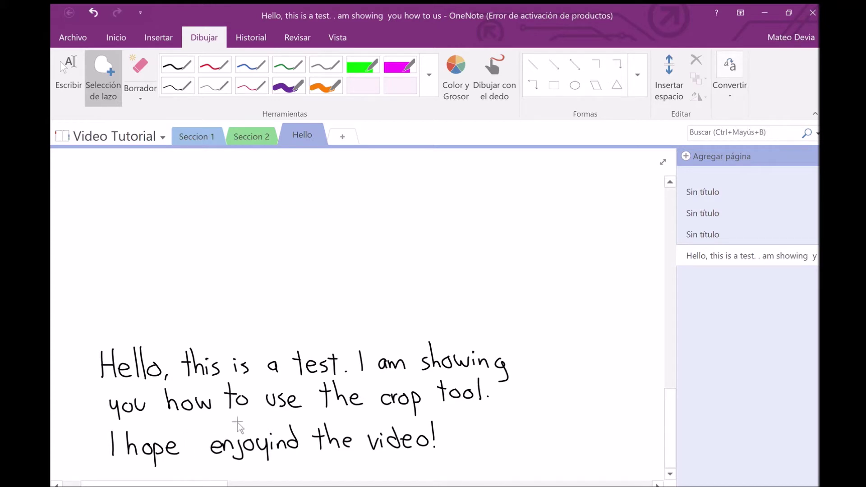
pyautogui.moveTo(238, 424)
pyautogui.mouseDown()
pyautogui.moveTo(185, 438)
pyautogui.moveTo(201, 460)
pyautogui.moveTo(241, 472)
pyautogui.moveTo(381, 473)
pyautogui.moveTo(212, 421)
pyautogui.mouseUp()
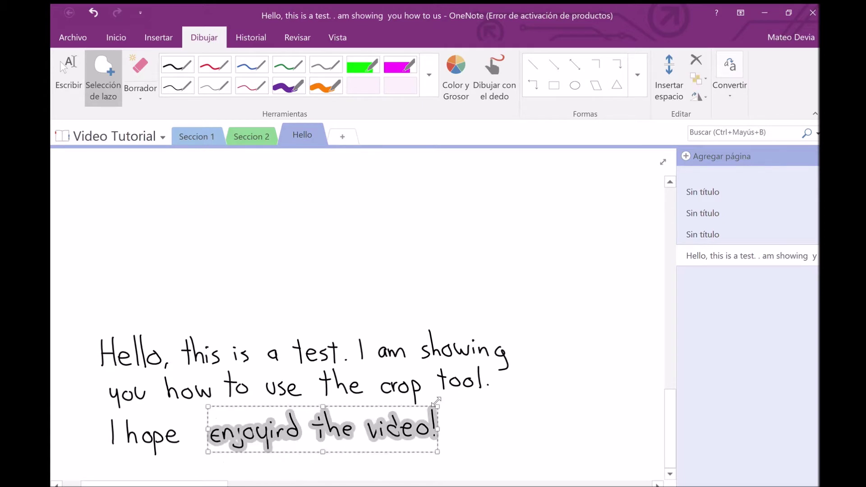
pyautogui.moveTo(345, 423); pyautogui.dragTo(456, 424)
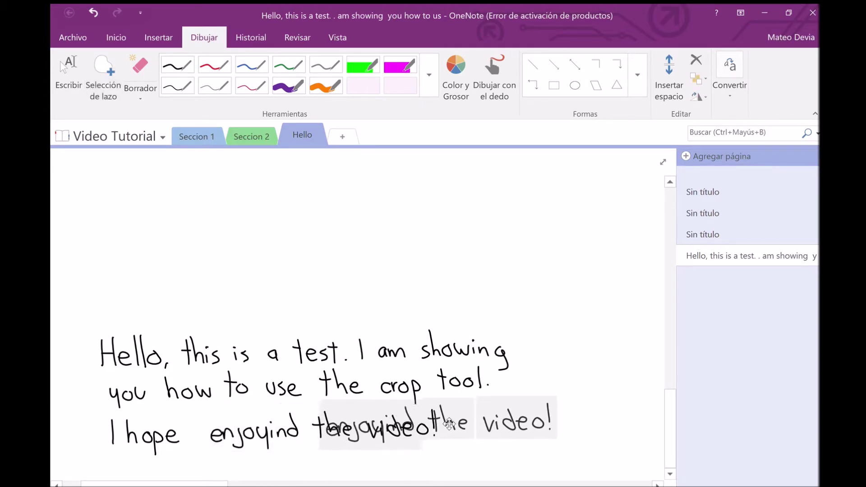
pyautogui.click(68, 77)
# Step: Handwrite 'you are' in the gap after 'I hope' with a black pen
pyautogui.scroll(3, 357, 360)
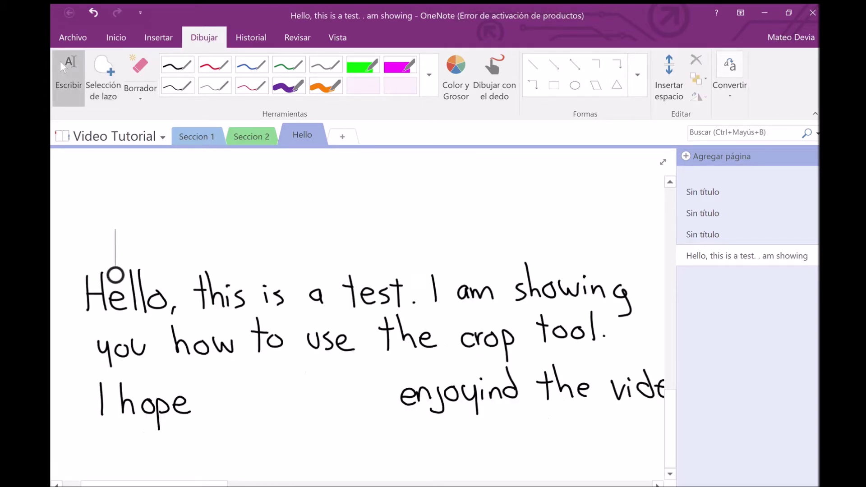
pyautogui.moveTo(114, 242); pyautogui.dragTo(106, 183)
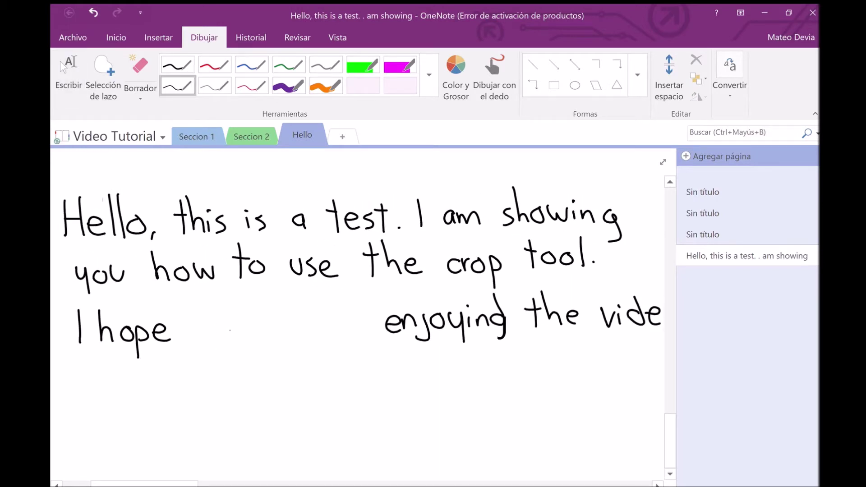
pyautogui.moveTo(208, 323)
pyautogui.mouseDown()
pyautogui.moveTo(219, 360)
pyautogui.moveTo(256, 323)
pyautogui.moveTo(344, 336)
pyautogui.mouseUp()
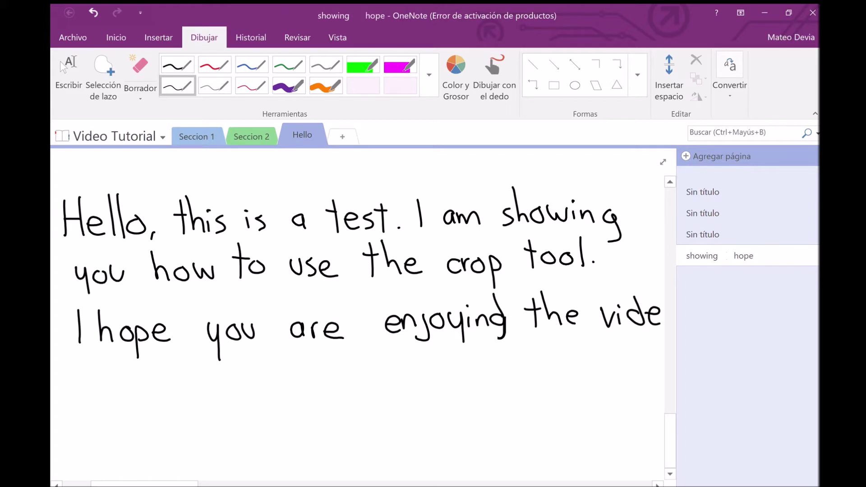
pyautogui.click(61, 61)
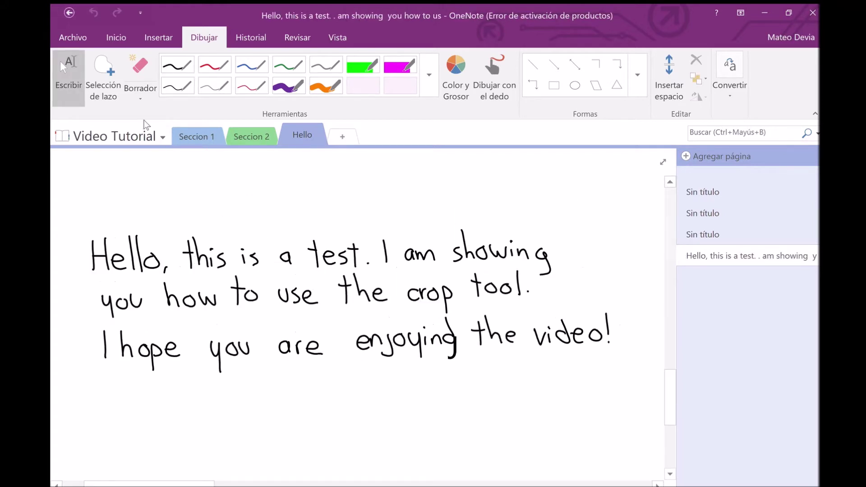
# Step: Lasso the hand-drawn sine graph, copy it, and paste a duplicate beside the original
pyautogui.click(103, 72)
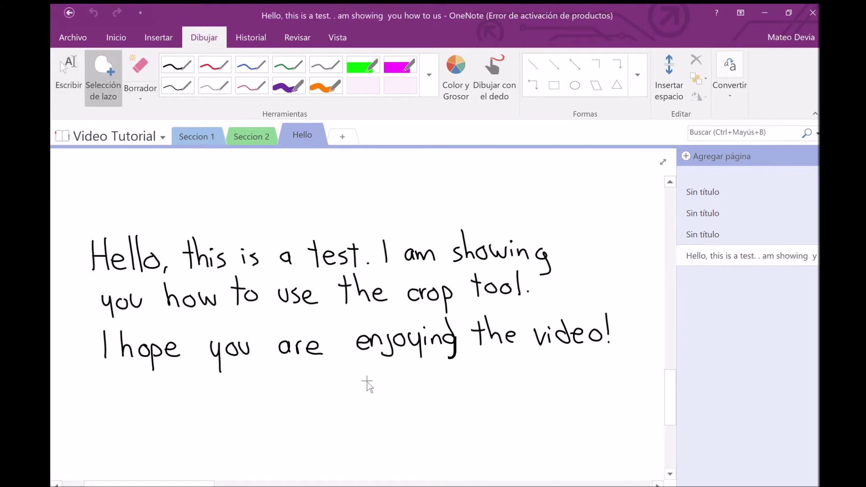
pyautogui.scroll(-6, 367, 384)
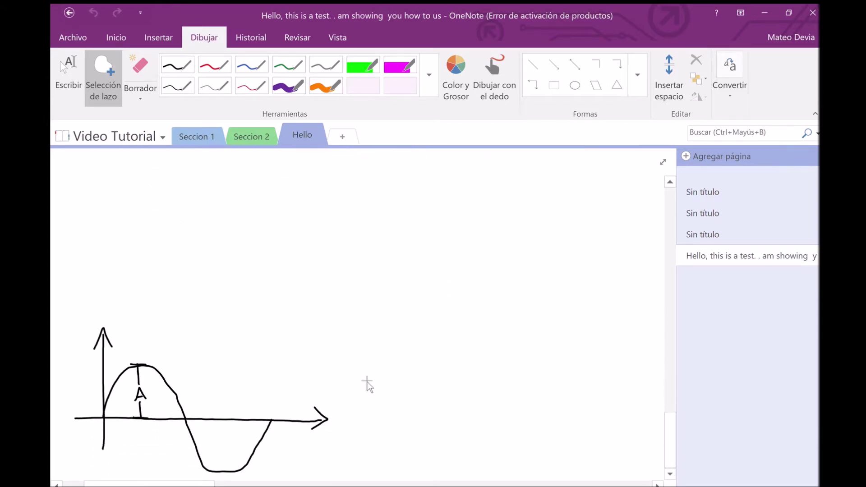
pyautogui.moveTo(142, 307)
pyautogui.mouseDown()
pyautogui.moveTo(58, 344)
pyautogui.moveTo(54, 417)
pyautogui.moveTo(164, 480)
pyautogui.moveTo(354, 473)
pyautogui.moveTo(361, 333)
pyautogui.moveTo(313, 294)
pyautogui.moveTo(255, 342)
pyautogui.mouseUp()
pyautogui.hotkey('ctrl', 'c')
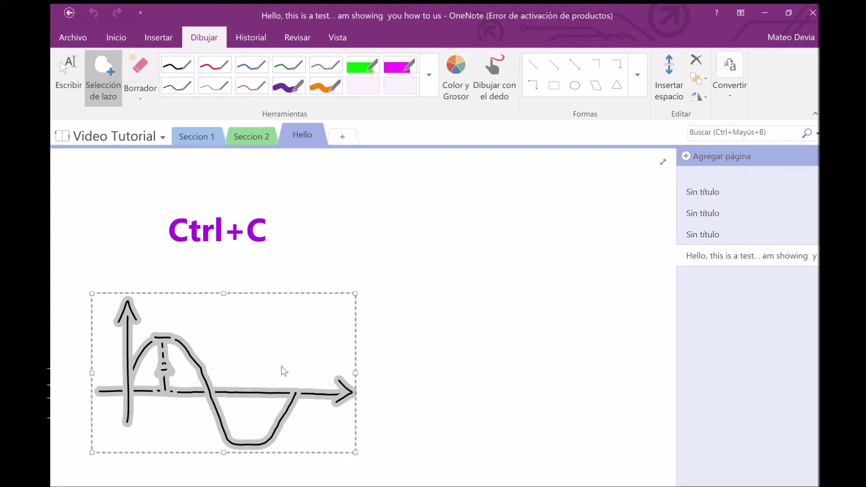
pyautogui.press('Escape')
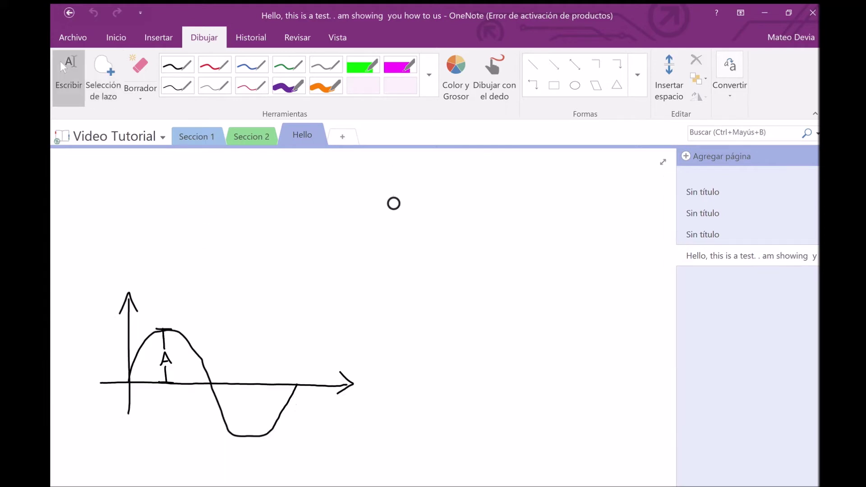
pyautogui.hotkey('ctrl', 'v')
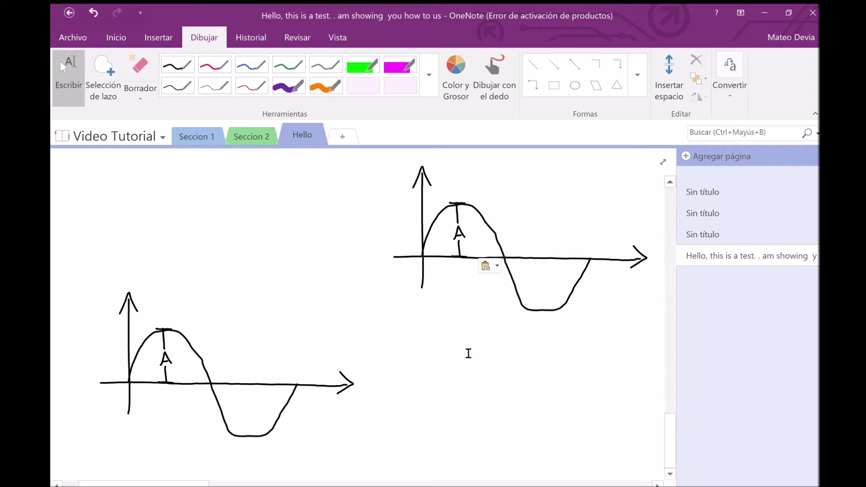
# Step: Paste the sine graph onto a new blank page, then return to the Hello page
pyautogui.click(711, 156)
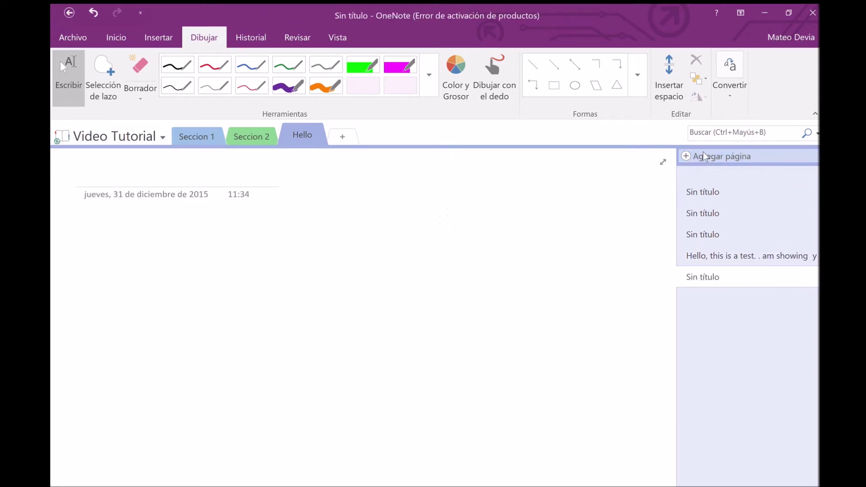
pyautogui.click(84, 237)
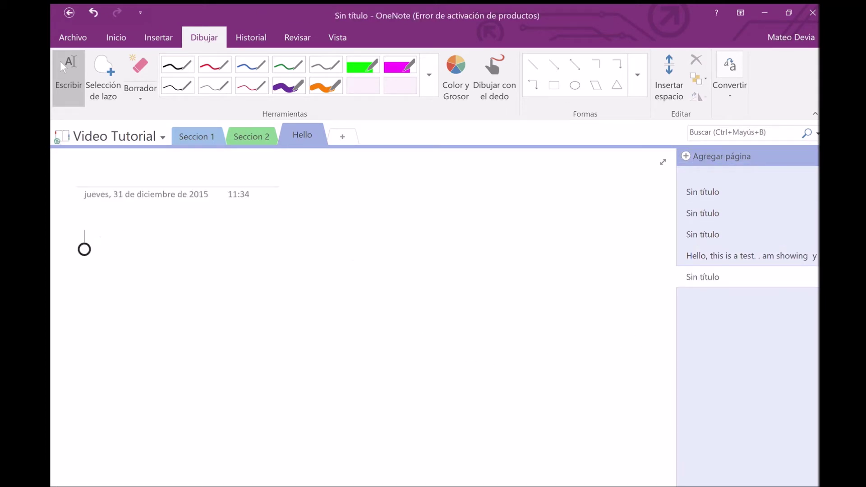
pyautogui.hotkey('ctrl', 'v')
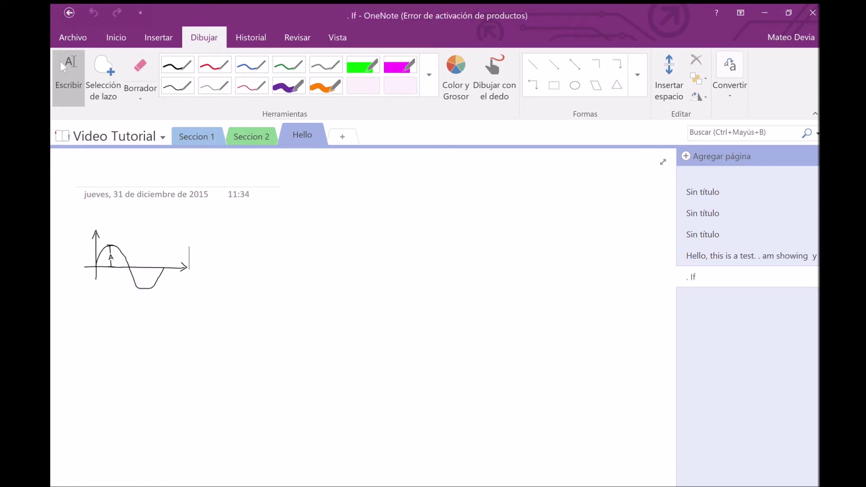
pyautogui.click(692, 256)
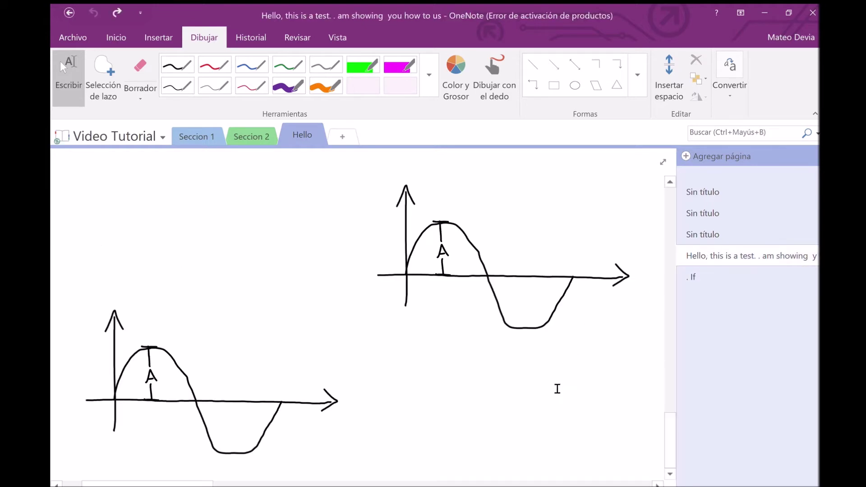
# Step: Erase the pasted upper-right copy of the sine graph
pyautogui.click(141, 66)
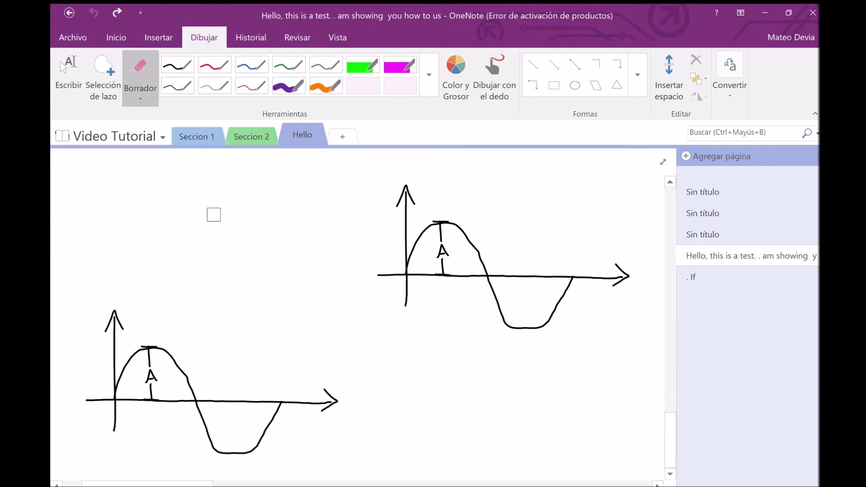
pyautogui.hscroll(1, 369, 310)
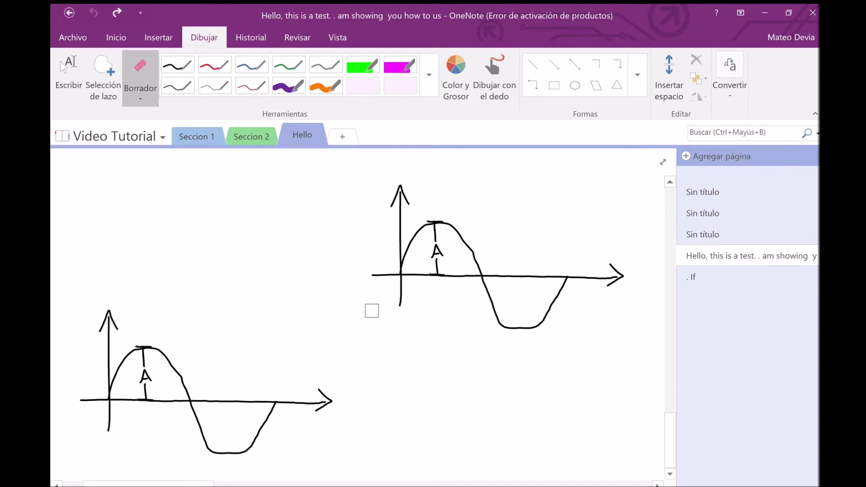
pyautogui.moveTo(367, 282)
pyautogui.mouseDown()
pyautogui.moveTo(401, 299)
pyautogui.moveTo(406, 290)
pyautogui.moveTo(396, 240)
pyautogui.moveTo(404, 194)
pyautogui.moveTo(400, 247)
pyautogui.moveTo(444, 212)
pyautogui.moveTo(406, 247)
pyautogui.moveTo(440, 282)
pyautogui.moveTo(456, 228)
pyautogui.moveTo(475, 292)
pyautogui.moveTo(448, 224)
pyautogui.moveTo(467, 279)
pyautogui.moveTo(591, 283)
pyautogui.moveTo(610, 267)
pyautogui.moveTo(596, 267)
pyautogui.moveTo(543, 305)
pyautogui.moveTo(498, 309)
pyautogui.moveTo(499, 321)
pyautogui.moveTo(552, 315)
pyautogui.mouseUp()
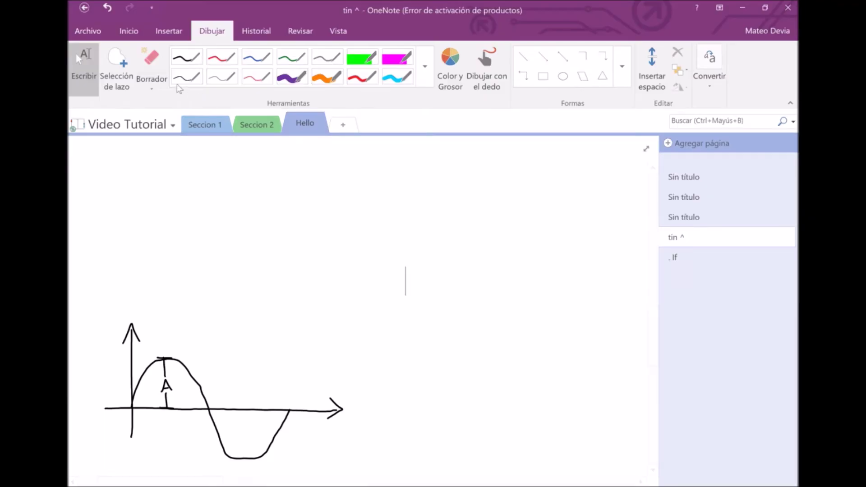
# Step: Set the eraser to a different size and to stroke-erasing mode
pyautogui.click(154, 88)
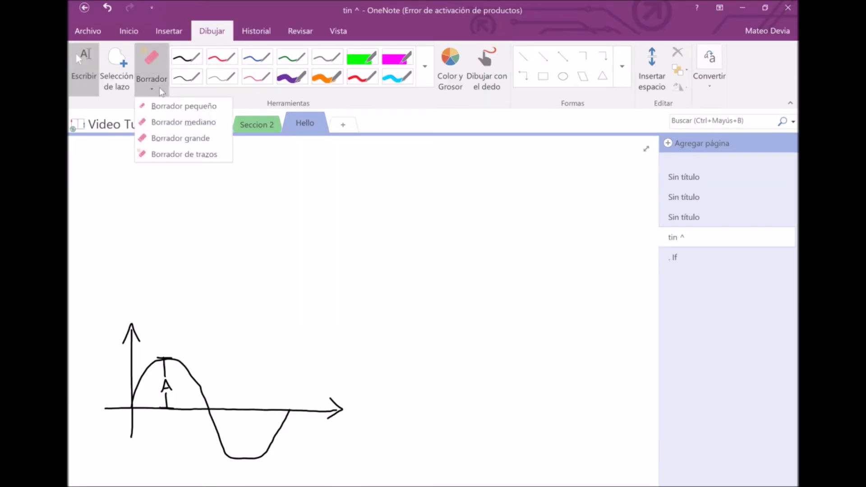
pyautogui.click(203, 122)
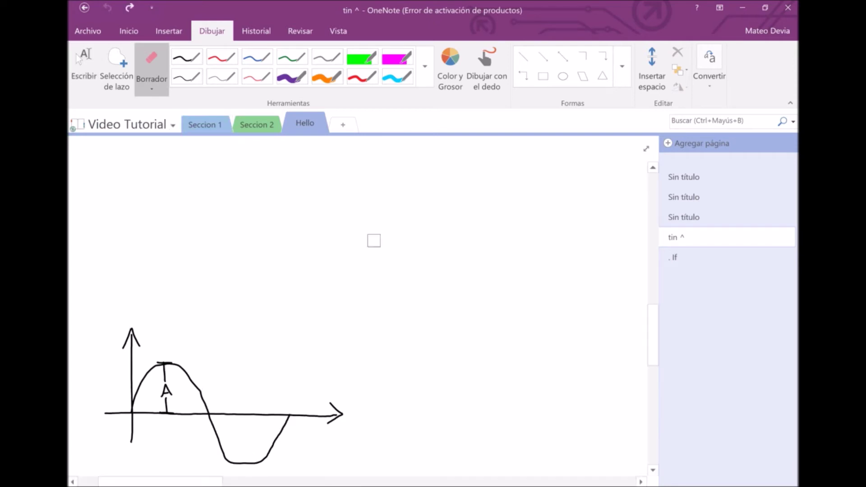
pyautogui.click(156, 94)
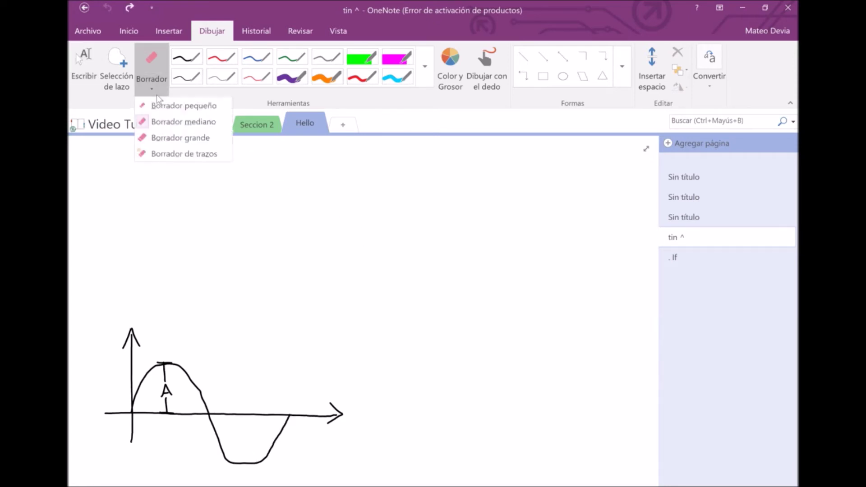
pyautogui.click(191, 153)
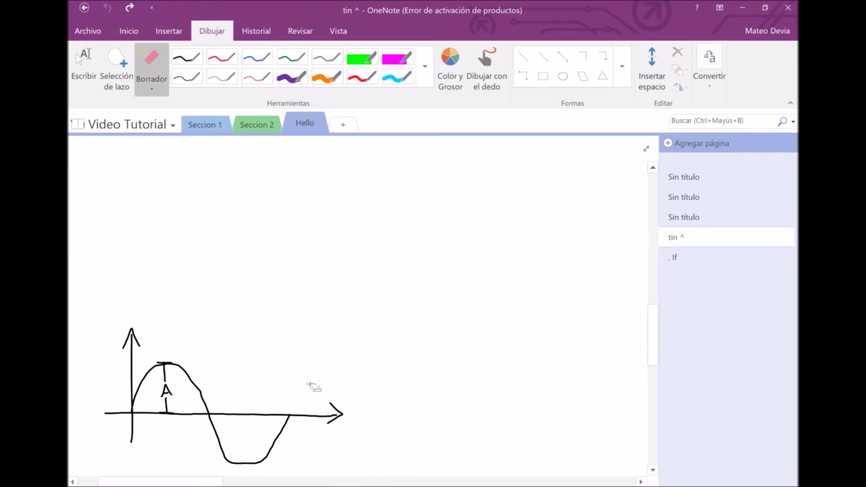
# Step: Erase the original graph's axis, arrowhead, curve and letter strokes
pyautogui.moveTo(311, 407); pyautogui.dragTo(309, 433)
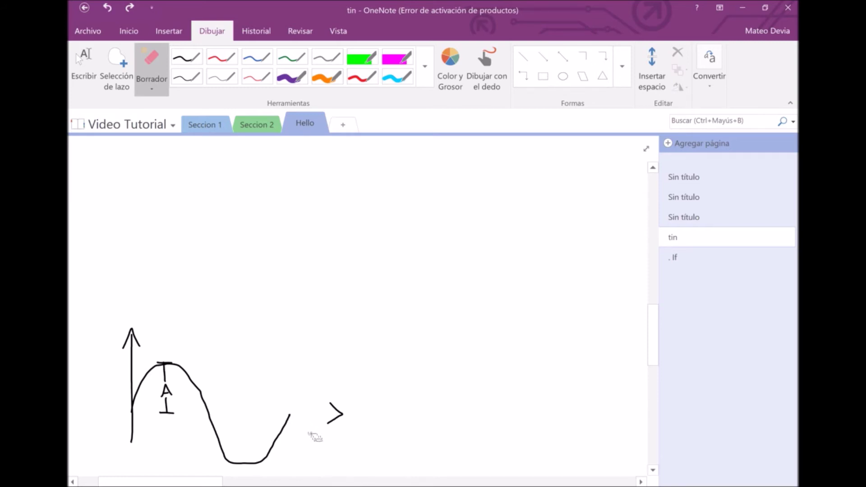
pyautogui.moveTo(348, 433)
pyautogui.mouseDown()
pyautogui.moveTo(339, 424)
pyautogui.moveTo(315, 444)
pyautogui.mouseUp()
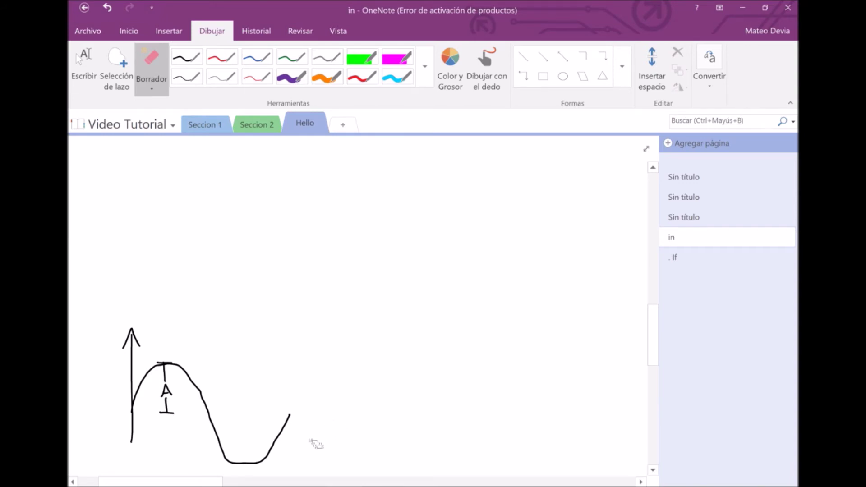
pyautogui.moveTo(303, 446)
pyautogui.mouseDown()
pyautogui.moveTo(174, 399)
pyautogui.moveTo(174, 440)
pyautogui.moveTo(171, 360)
pyautogui.moveTo(136, 356)
pyautogui.mouseUp()
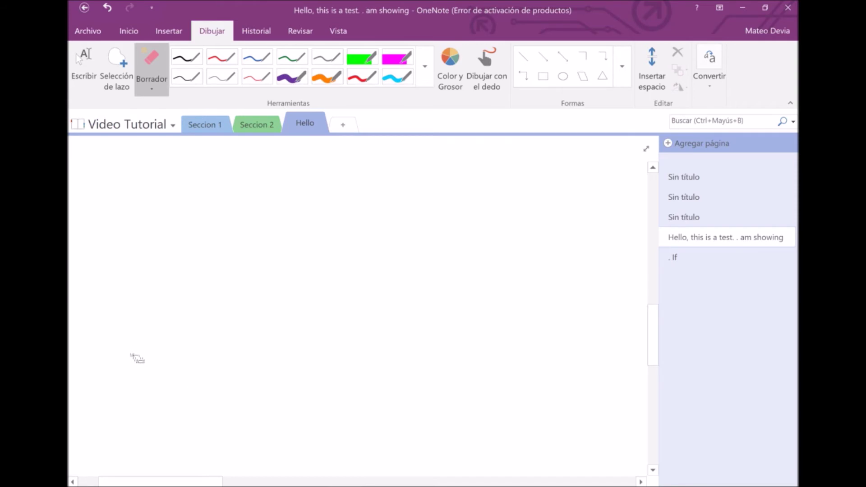
pyautogui.click(84, 68)
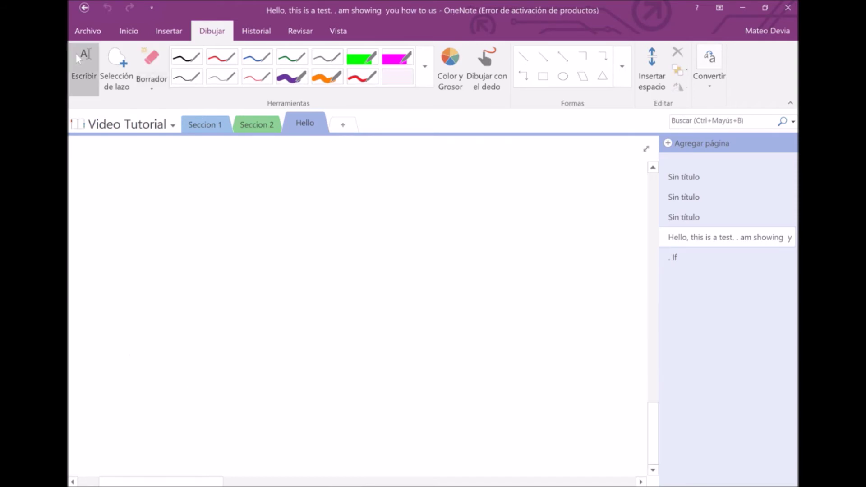
pyautogui.click(426, 78)
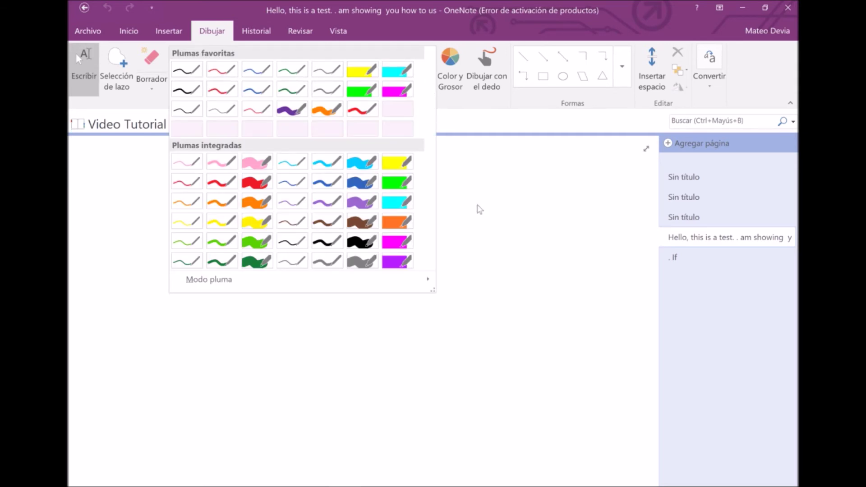
pyautogui.click(477, 209)
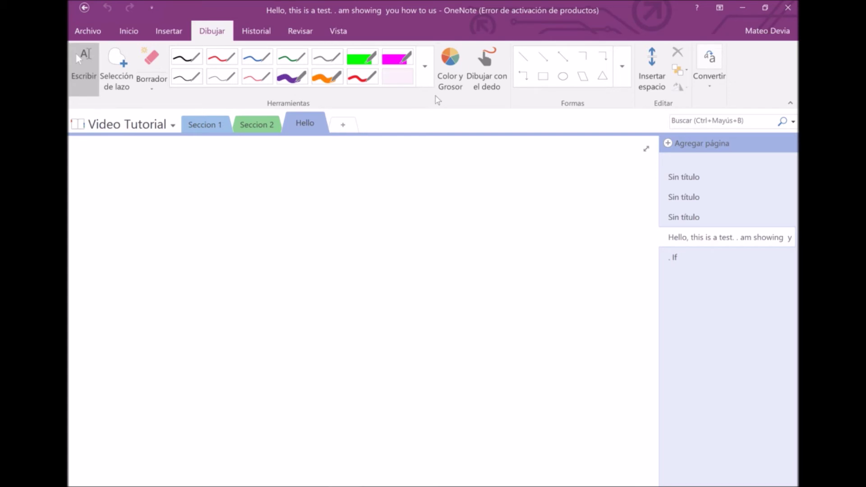
pyautogui.click(452, 65)
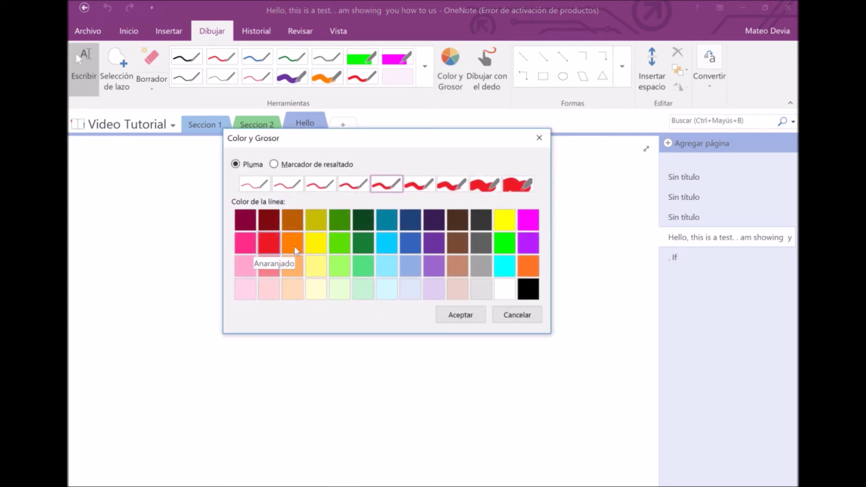
# Step: Add a new light-blue pen with a thicker stroke width to the pen collection
pyautogui.click(387, 244)
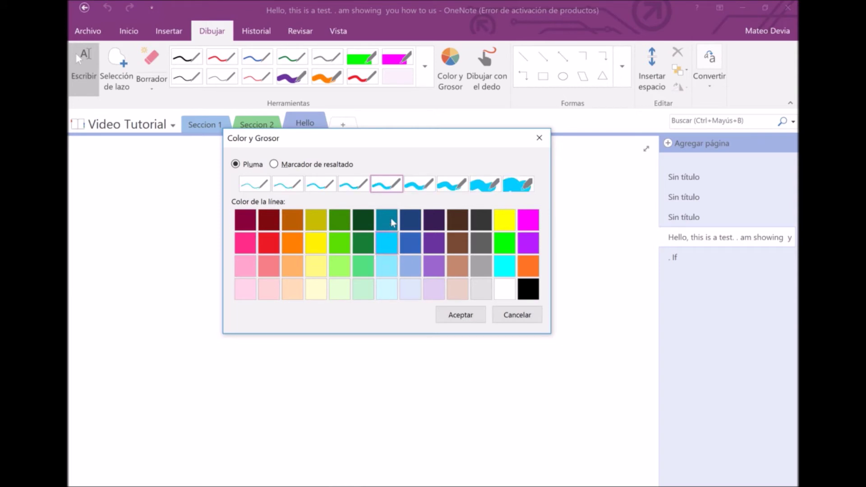
pyautogui.click(418, 185)
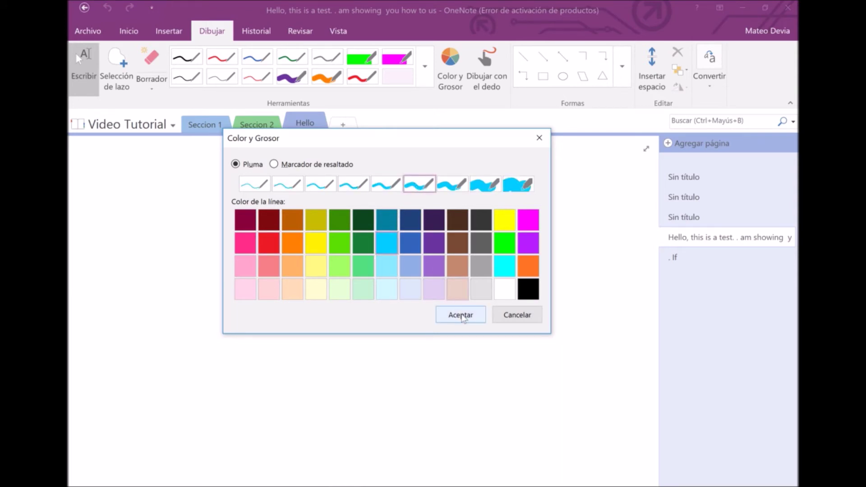
pyautogui.click(460, 315)
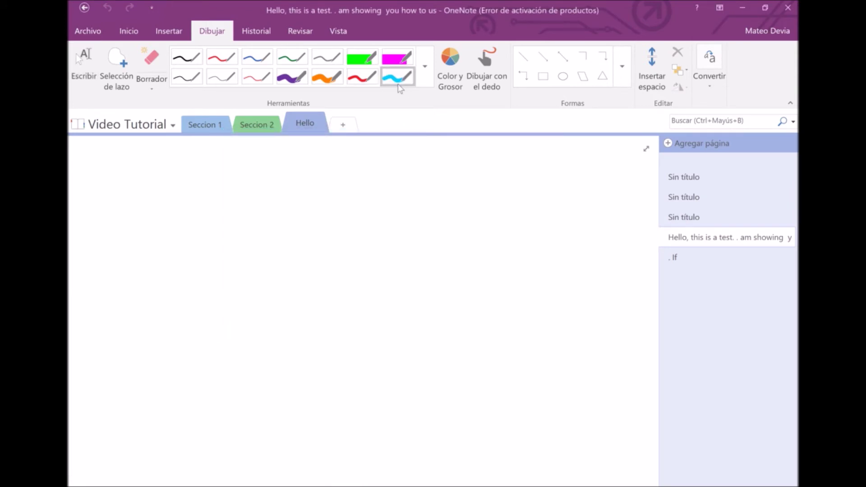
pyautogui.click(398, 84)
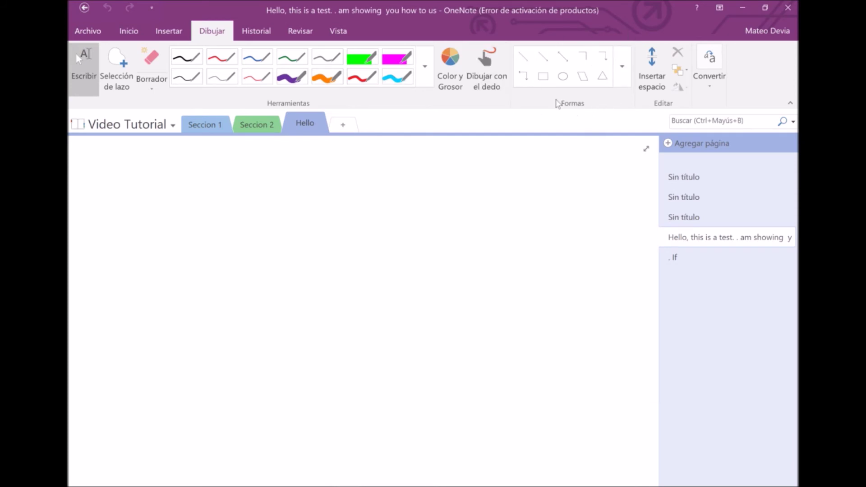
# Step: Draw a large cyan triangle outline on the left side of the page
pyautogui.click(625, 75)
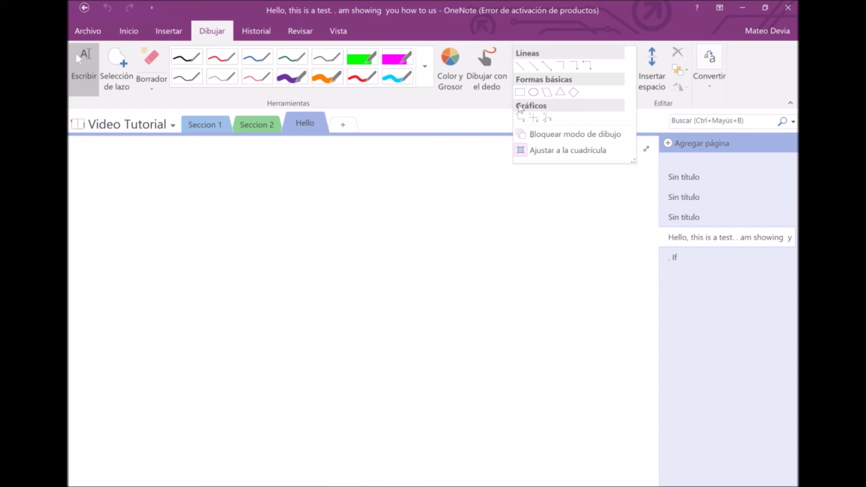
pyautogui.click(500, 101)
pyautogui.click(602, 76)
pyautogui.moveTo(246, 217); pyautogui.dragTo(350, 381)
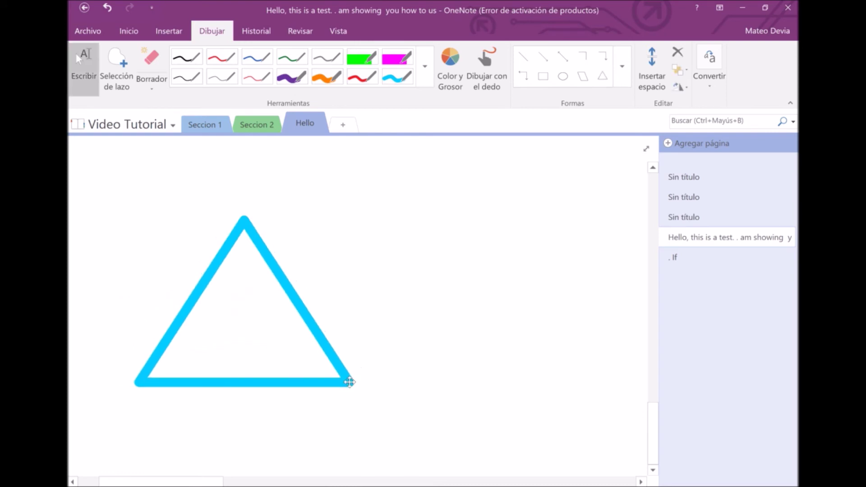
pyautogui.click(523, 55)
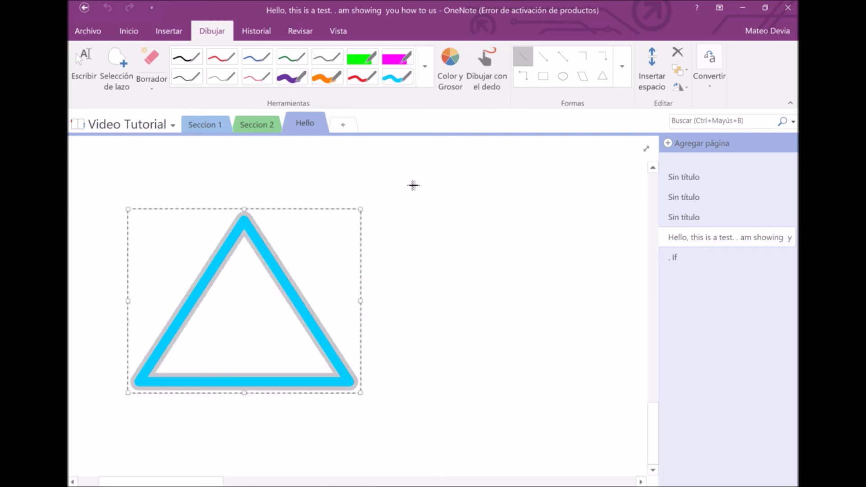
# Step: Draw the graph's vertical and horizontal axes and a rising straight line
pyautogui.moveTo(401, 180); pyautogui.dragTo(400, 300)
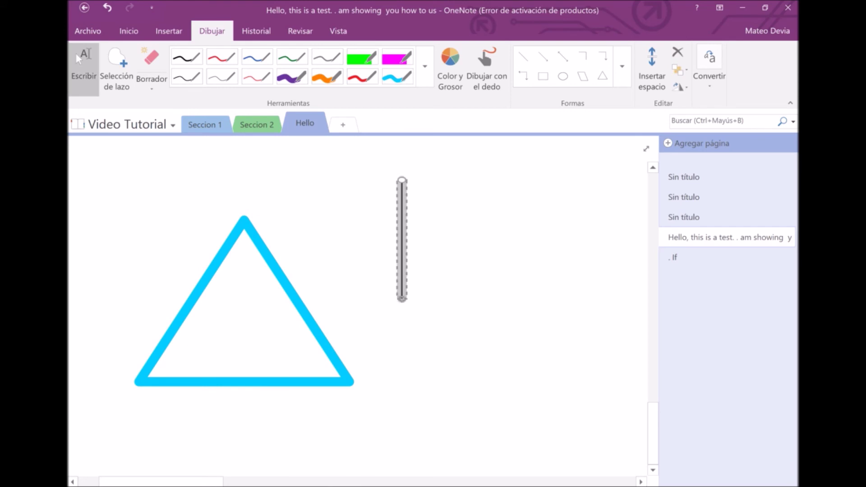
pyautogui.click(522, 56)
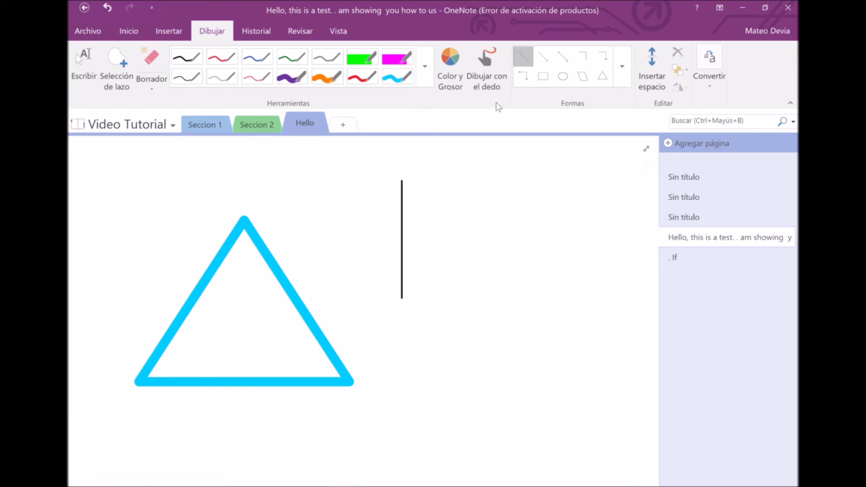
pyautogui.moveTo(401, 297); pyautogui.dragTo(557, 294)
pyautogui.click(522, 57)
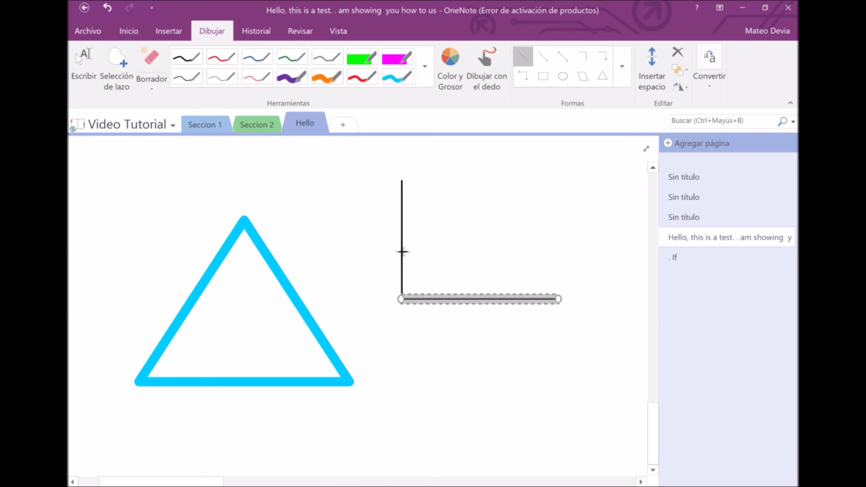
pyautogui.moveTo(403, 251)
pyautogui.mouseDown()
pyautogui.moveTo(461, 235)
pyautogui.moveTo(534, 192)
pyautogui.mouseUp()
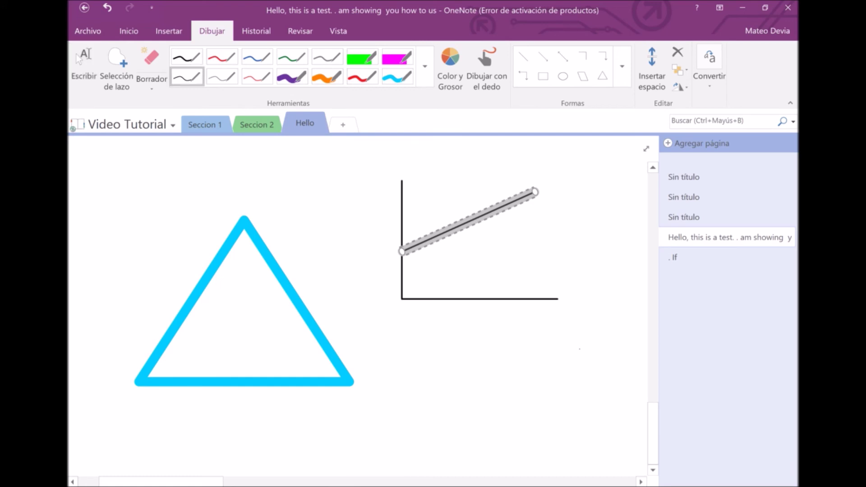
# Step: Handwrite the labels 'y' and 'x' beside the axes with a thin black pen
pyautogui.click(575, 337)
pyautogui.moveTo(381, 175)
pyautogui.mouseDown()
pyautogui.moveTo(390, 175)
pyautogui.moveTo(383, 190)
pyautogui.mouseUp()
pyautogui.moveTo(557, 312)
pyautogui.mouseDown()
pyautogui.moveTo(567, 320)
pyautogui.moveTo(556, 321)
pyautogui.mouseUp()
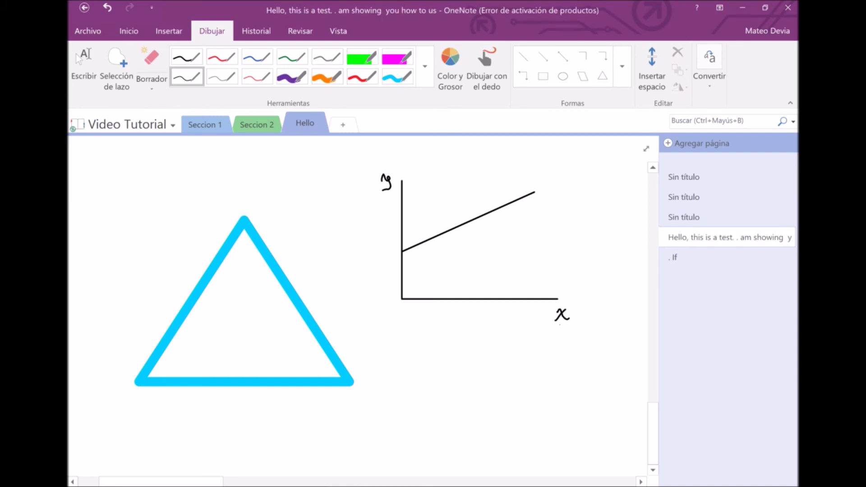
pyautogui.click(76, 54)
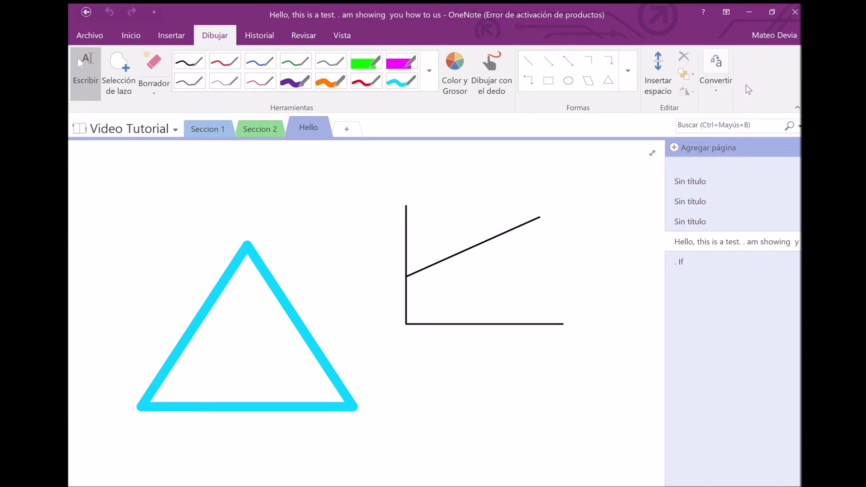
# Step: Select everything with Ctrl+A and delete the triangle and line graph
pyautogui.hotkey('ctrl', 'a')
pyautogui.press('Delete')
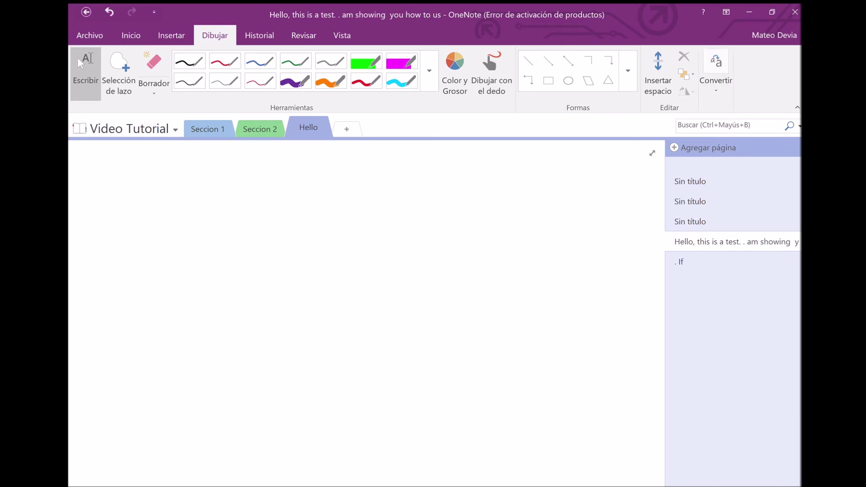
# Step: Handwrite 'Super' with the thin black pen, lasso-select it, and open the Convertir ink-conversion options
pyautogui.click(154, 198)
pyautogui.moveTo(165, 198)
pyautogui.mouseDown()
pyautogui.moveTo(150, 239)
pyautogui.moveTo(240, 239)
pyautogui.moveTo(260, 222)
pyautogui.mouseUp()
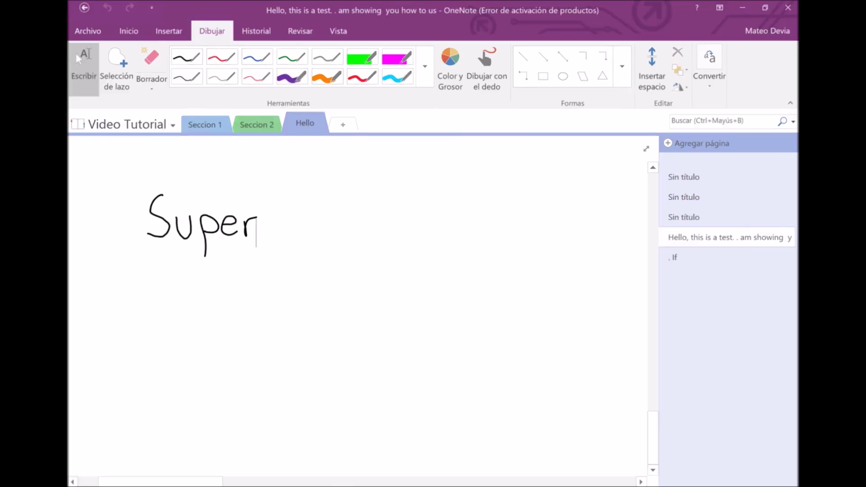
pyautogui.click(115, 65)
pyautogui.moveTo(174, 166)
pyautogui.mouseDown()
pyautogui.moveTo(158, 168)
pyautogui.moveTo(111, 232)
pyautogui.moveTo(239, 278)
pyautogui.moveTo(291, 220)
pyautogui.moveTo(257, 180)
pyautogui.mouseUp()
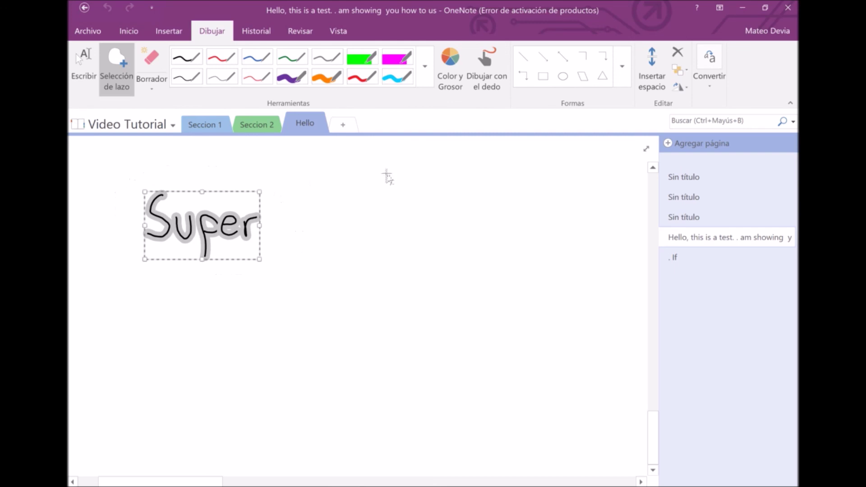
pyautogui.click(708, 91)
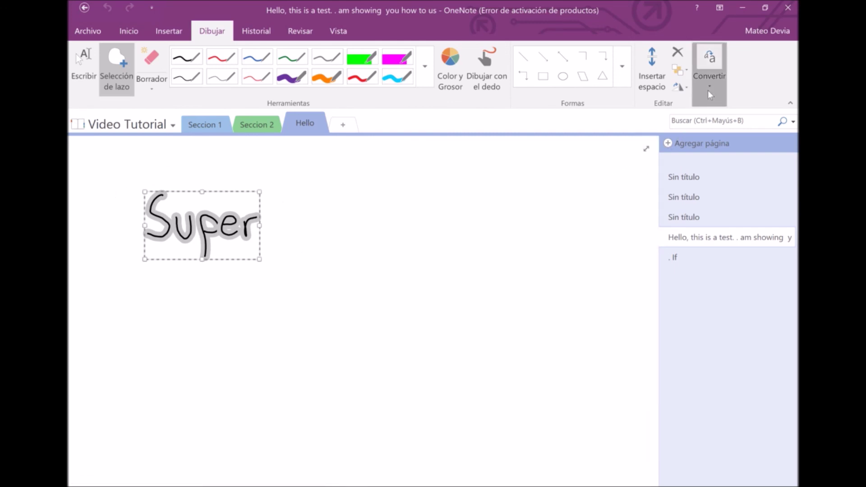